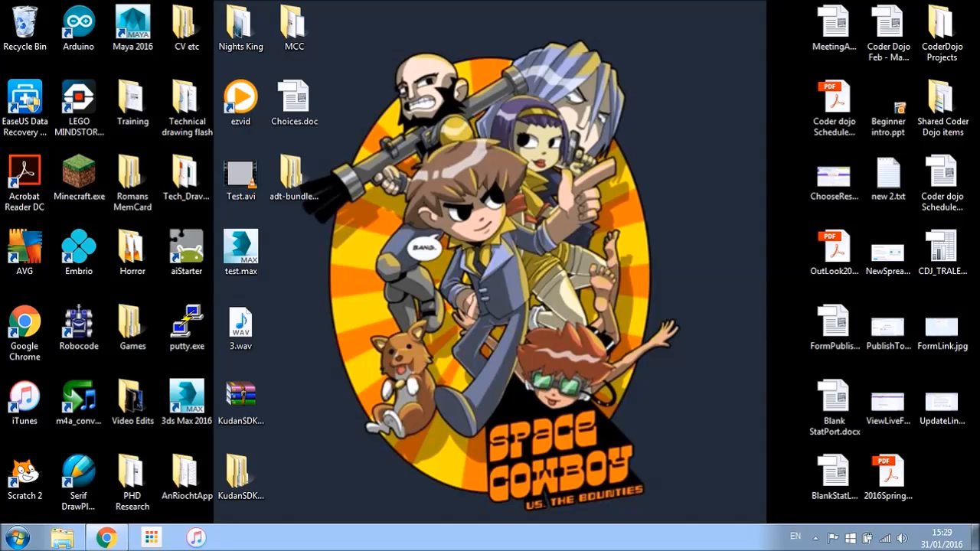
Launch Adobe Captivate 9 and decline the firewall access request for AdobeCaptivateWS
key(super)
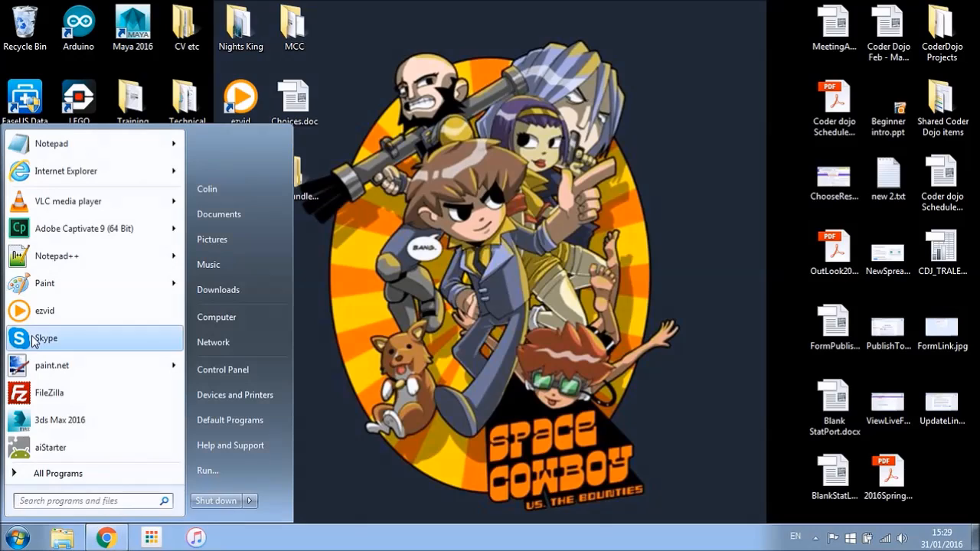
click(103, 245)
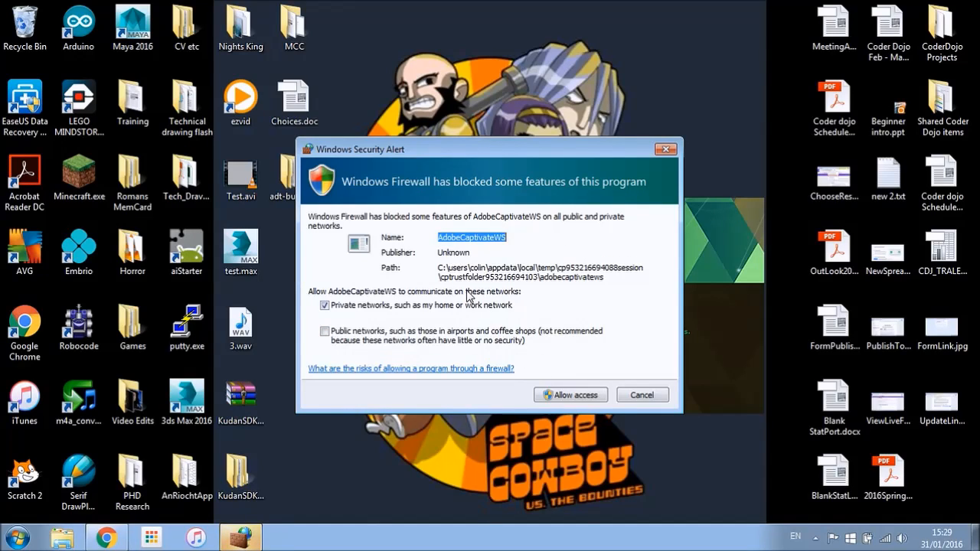
click(651, 395)
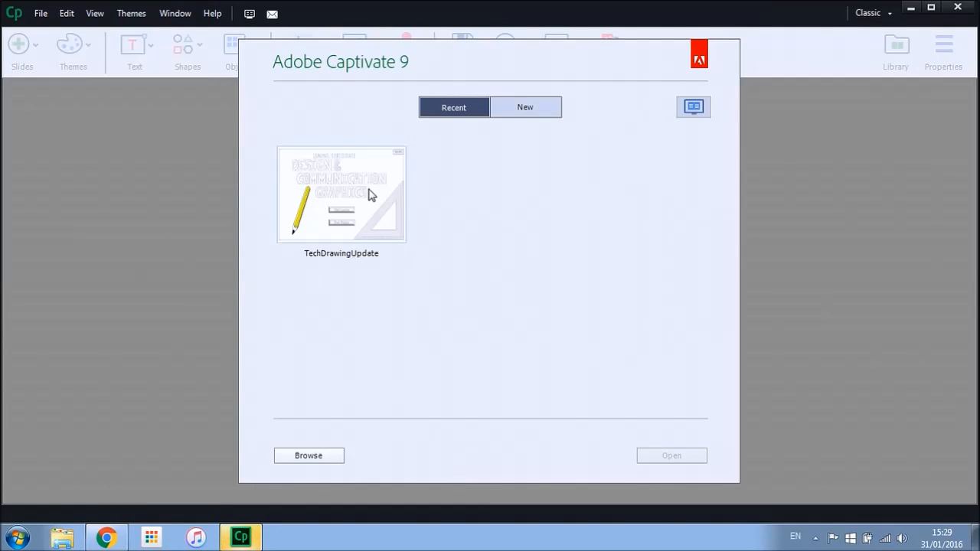
Create a new blank project with a 1024 x 627 canvas
click(531, 109)
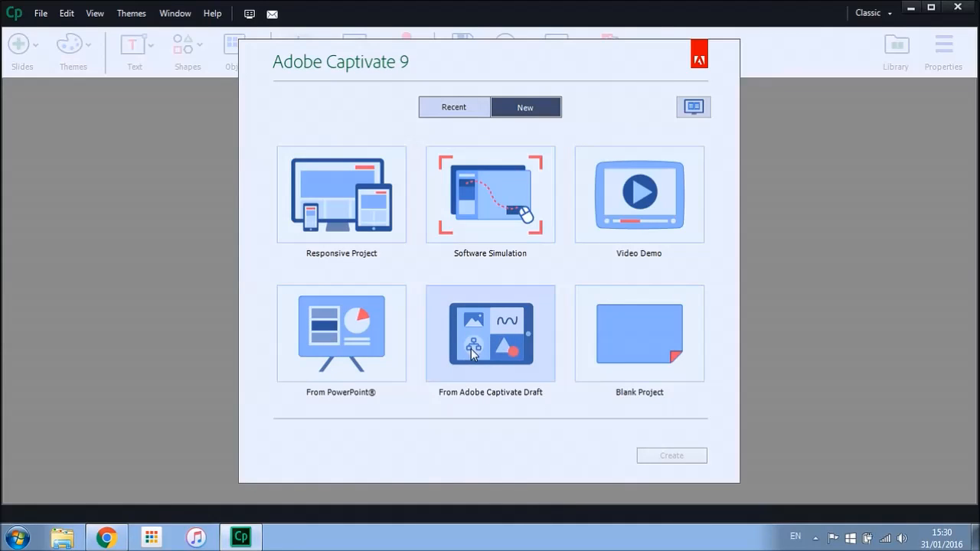
click(623, 340)
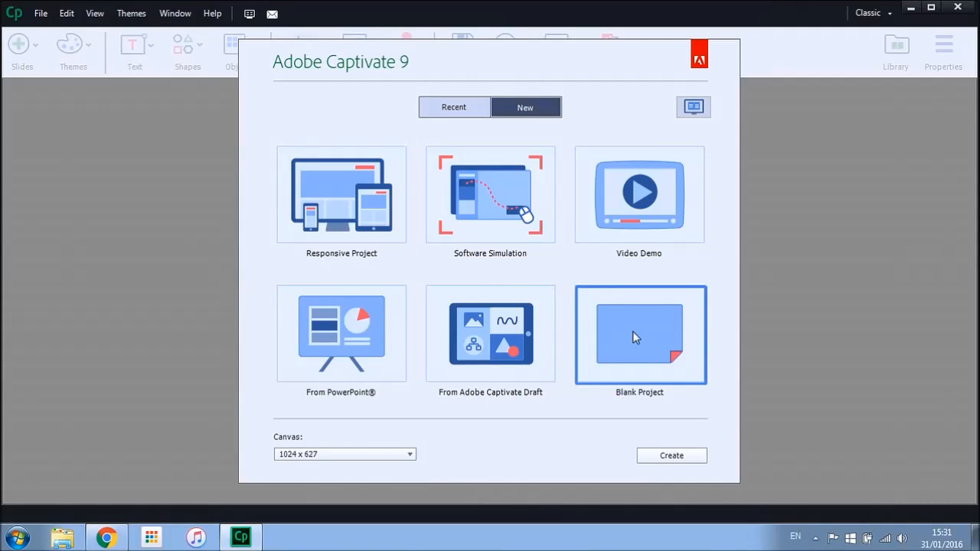
click(407, 455)
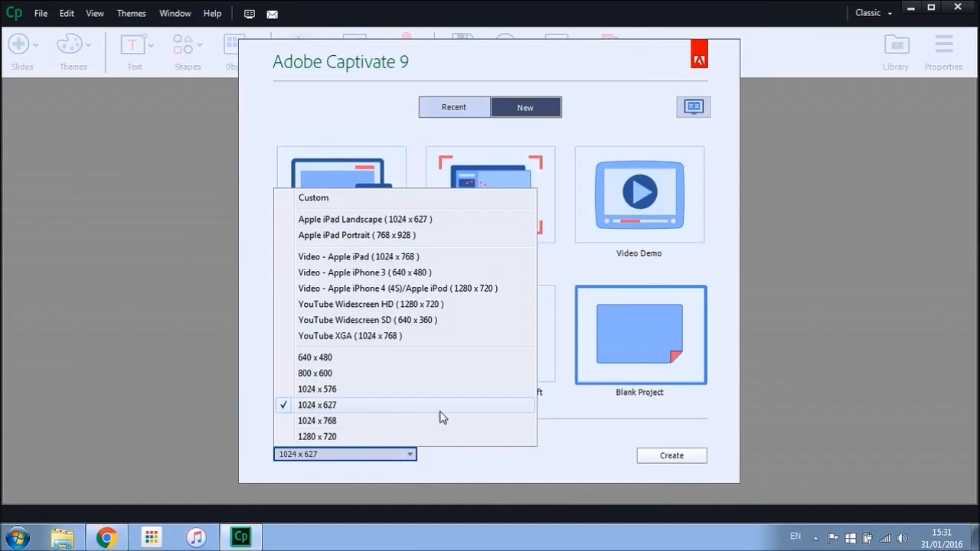
click(469, 461)
click(687, 457)
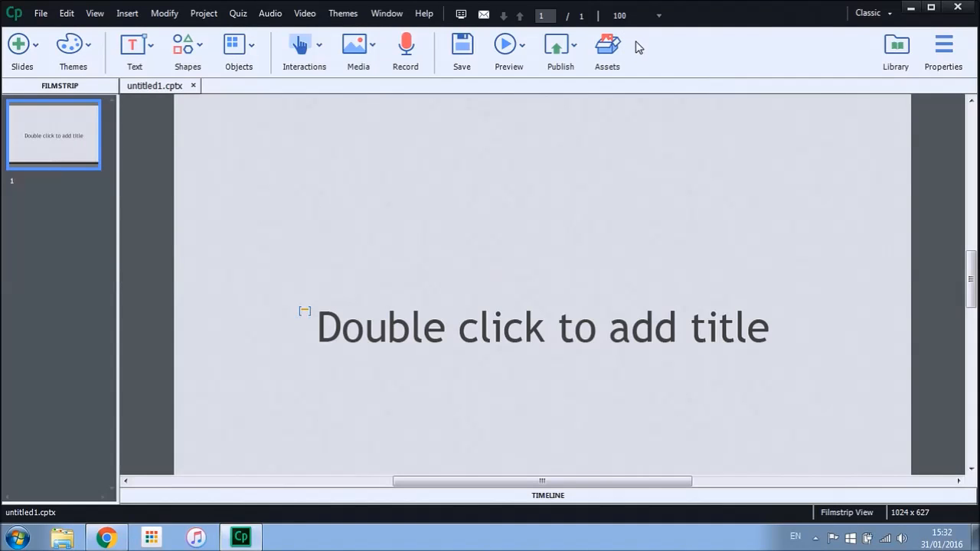
click(23, 63)
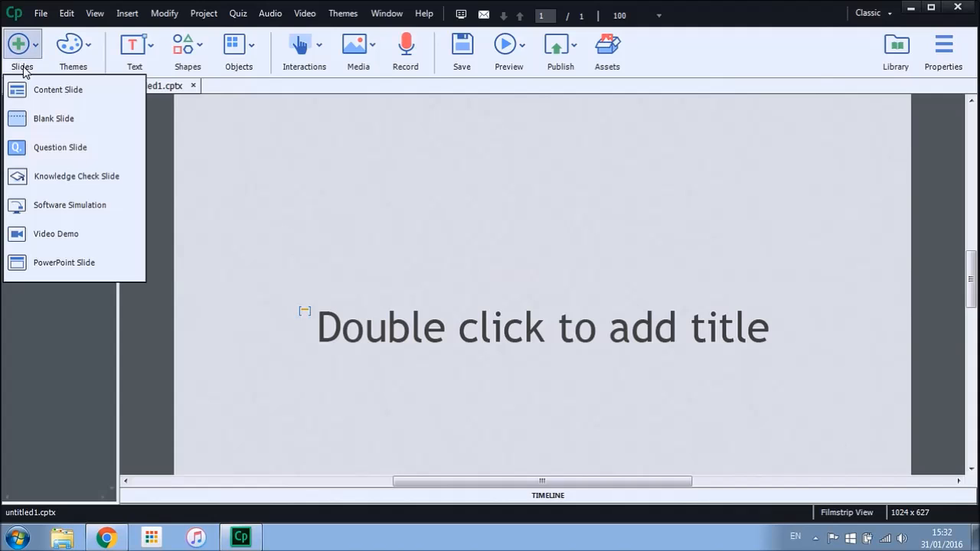
click(28, 59)
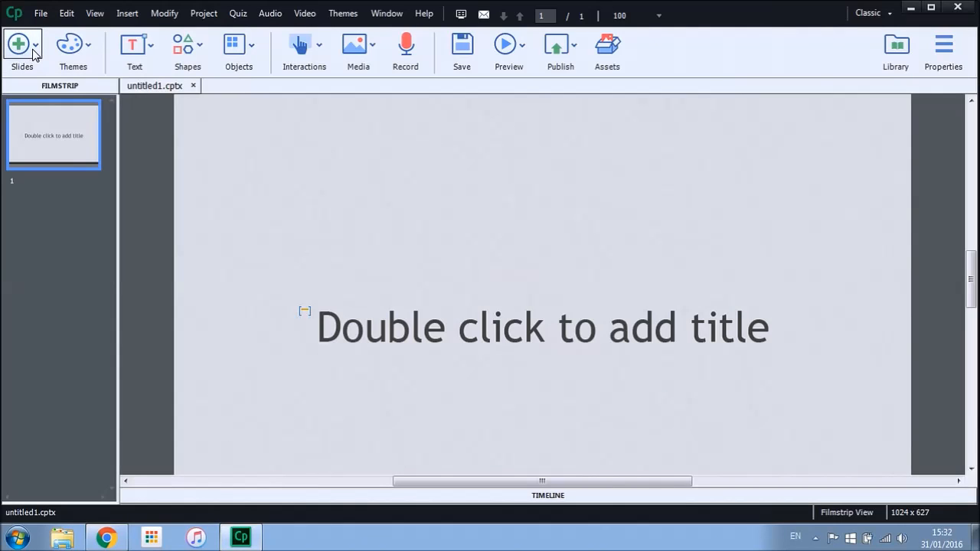
click(90, 48)
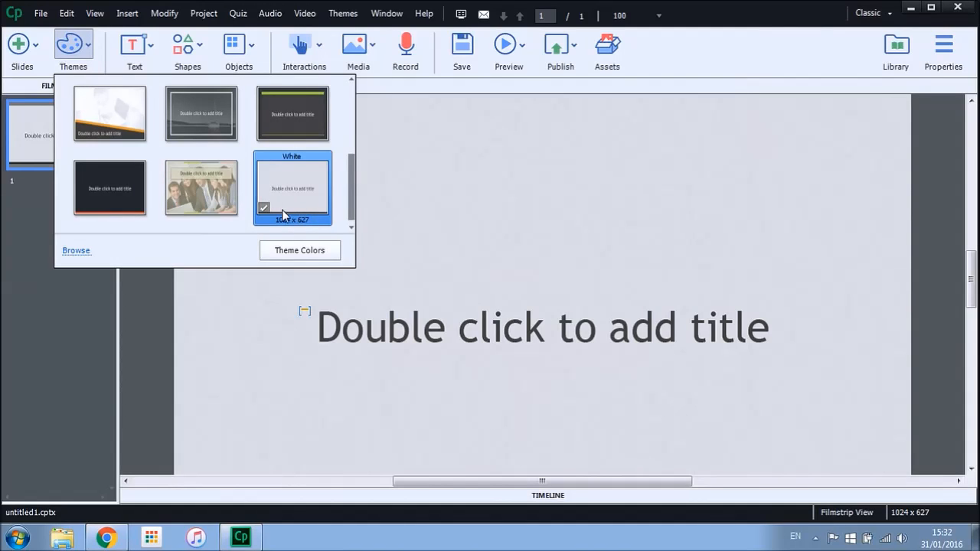
drag(351, 216, 344, 130)
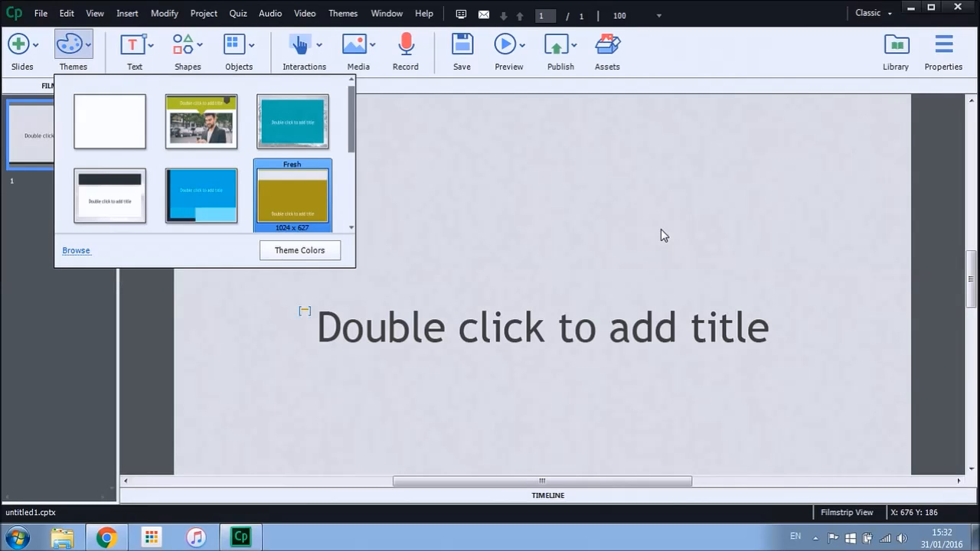
click(340, 330)
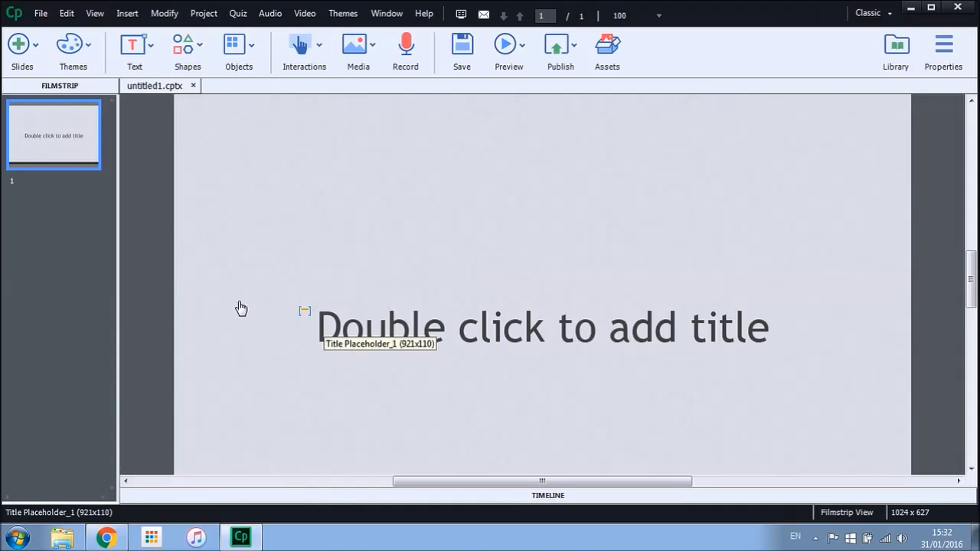
Apply the Blank theme to the project, accepting the loss of object style overrides
click(69, 66)
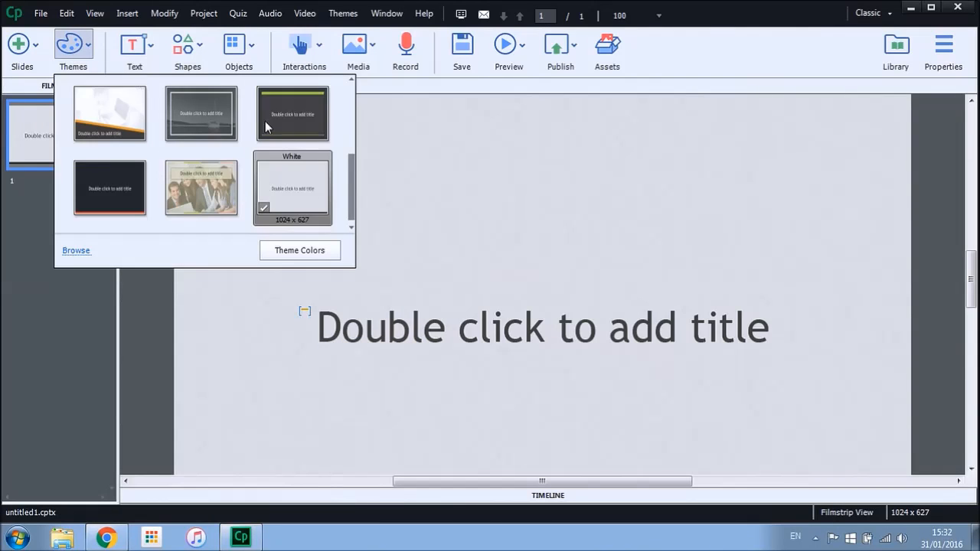
drag(353, 192, 346, 98)
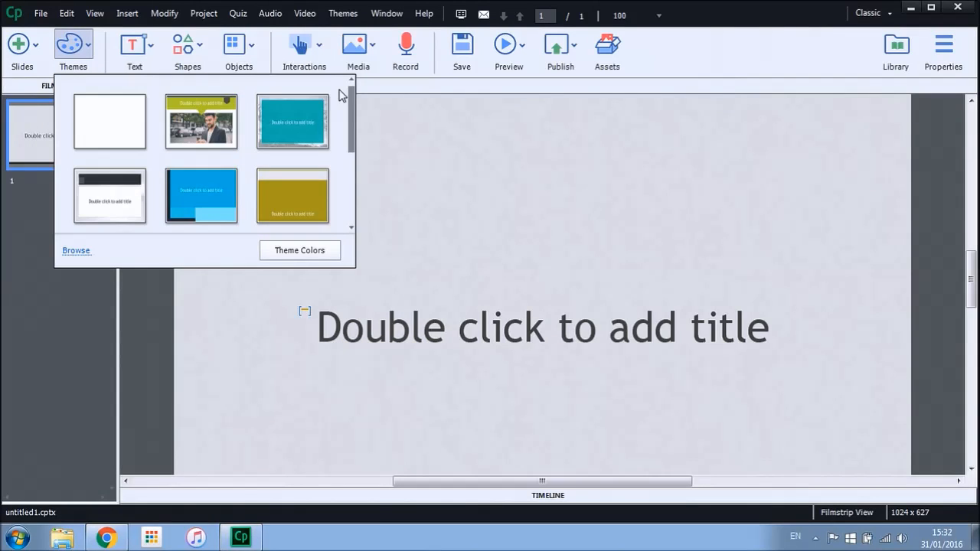
click(106, 132)
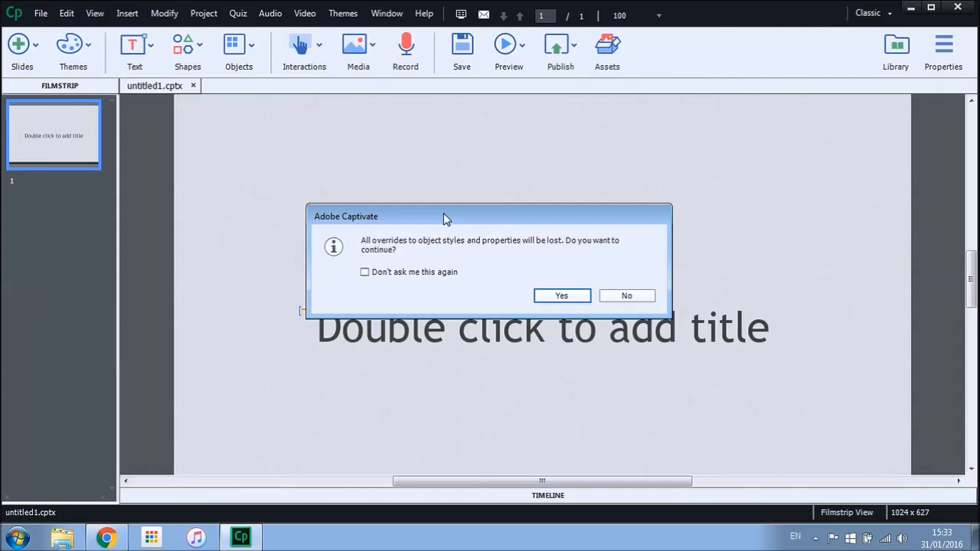
click(548, 299)
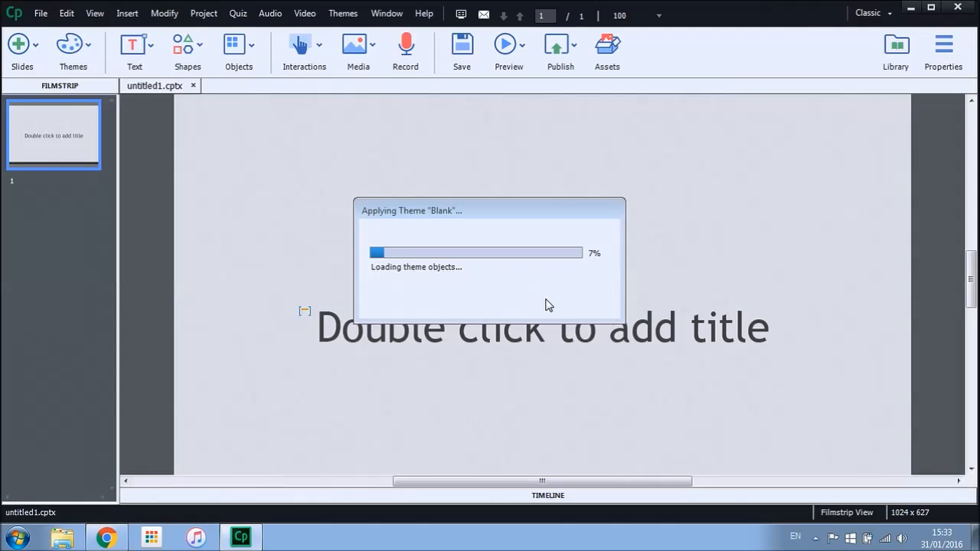
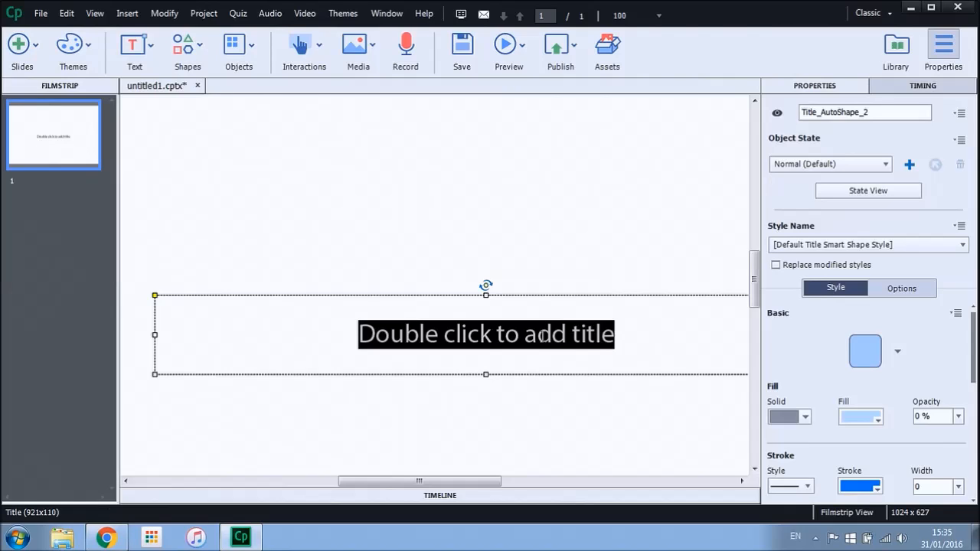
Replace the title placeholder text on slide 1 with "Hello"
text(H)
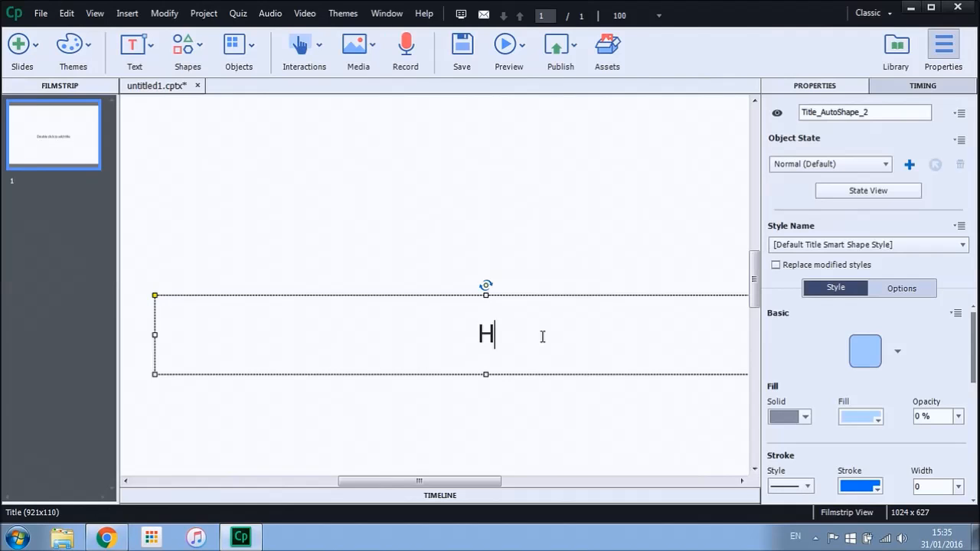
text(ello)
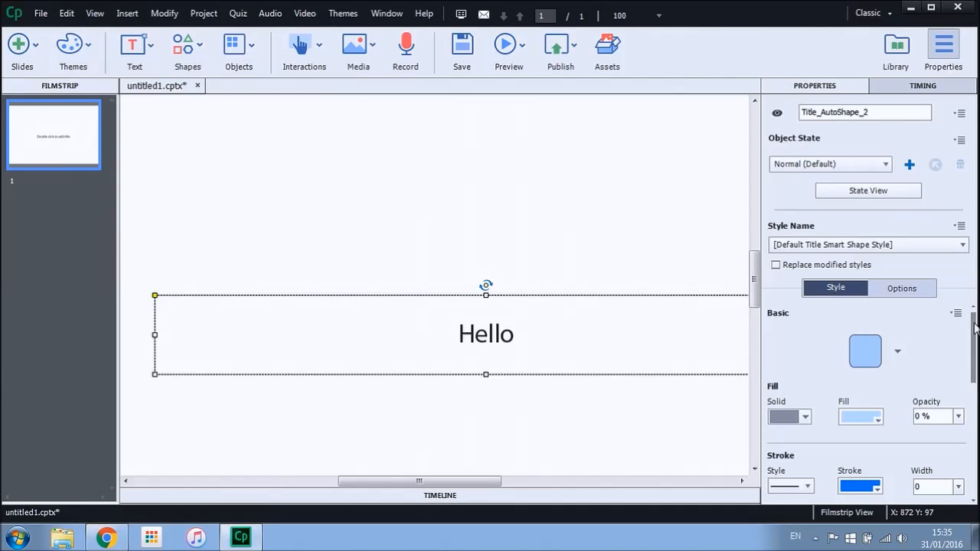
Change the font colour of the whole "Hello" title text to orange
drag(974, 322, 971, 428)
click(796, 451)
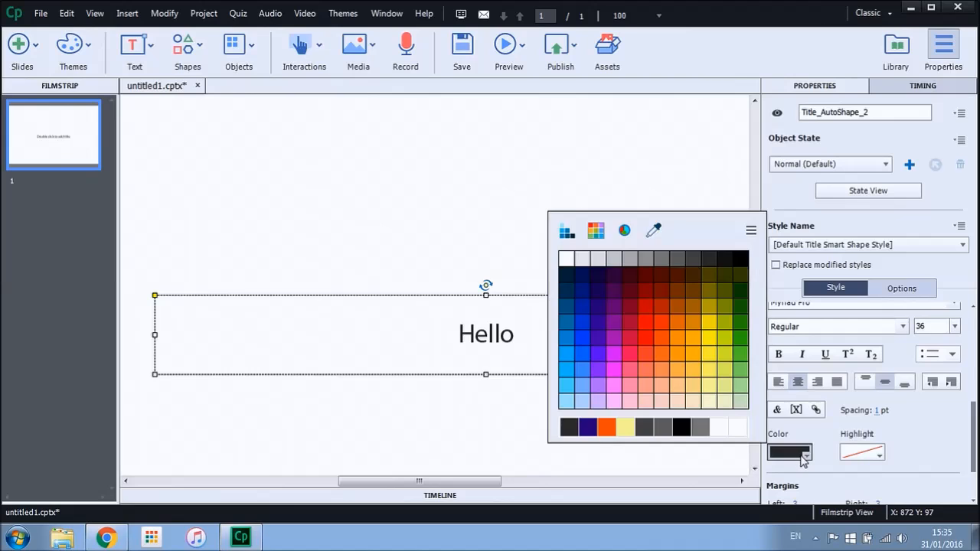
click(678, 338)
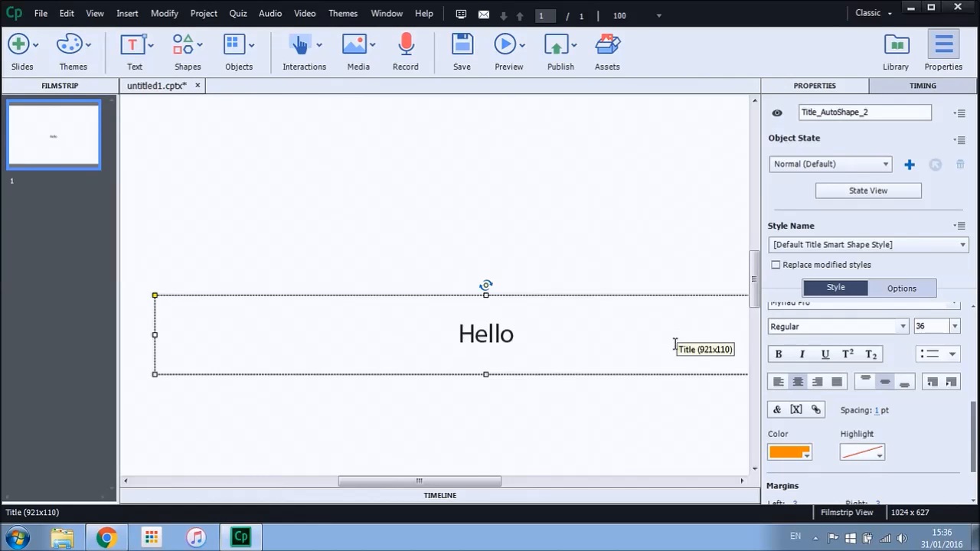
double_click(678, 337)
key(ctrl+a)
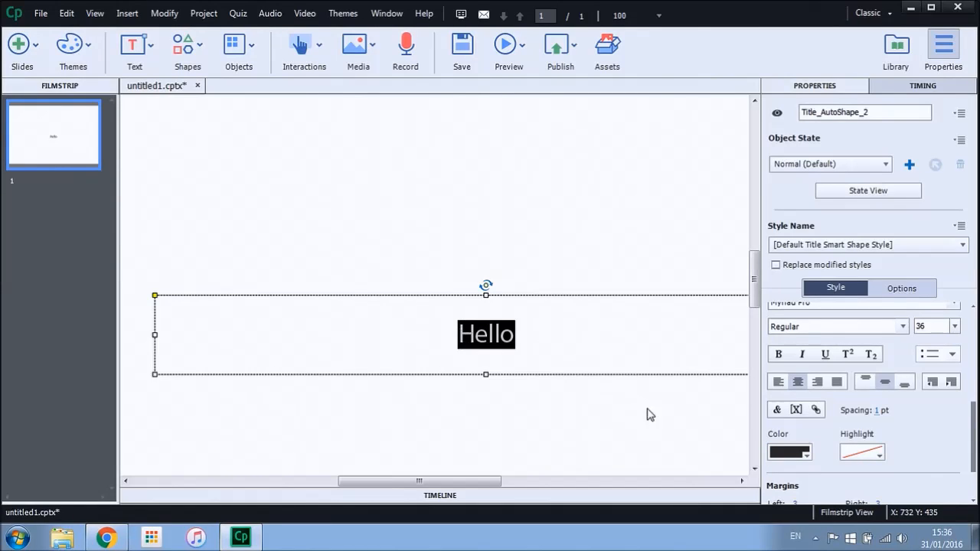
click(789, 452)
click(715, 392)
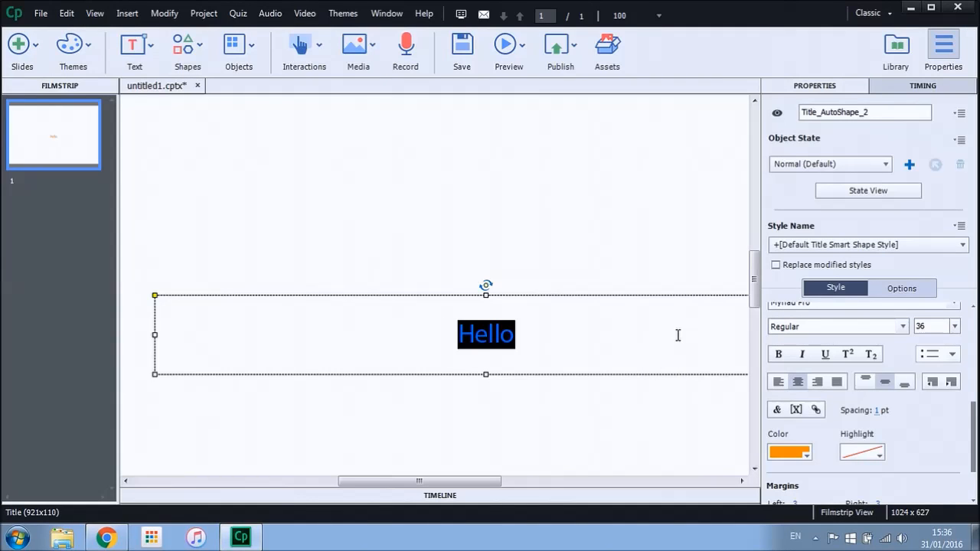
Set the font size of the "Hello" title to 48 and deselect the title
click(954, 326)
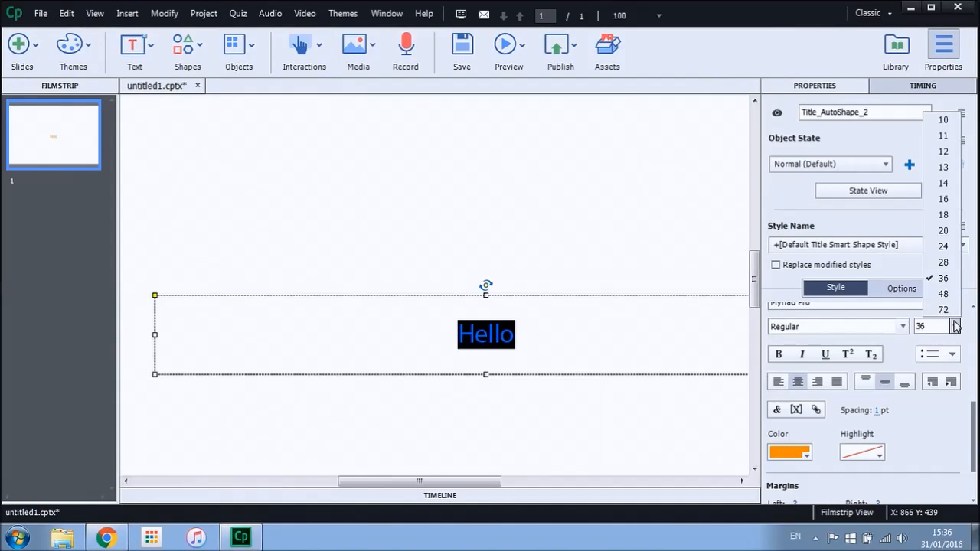
click(943, 294)
click(604, 234)
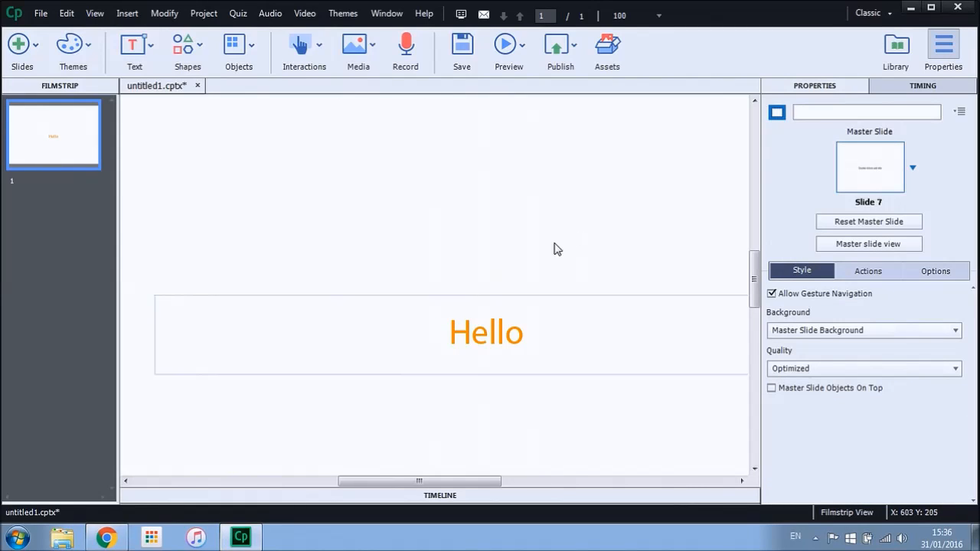
Examine the "Hello" title's text style, audio and transform options, and its timing and animation effects
click(483, 337)
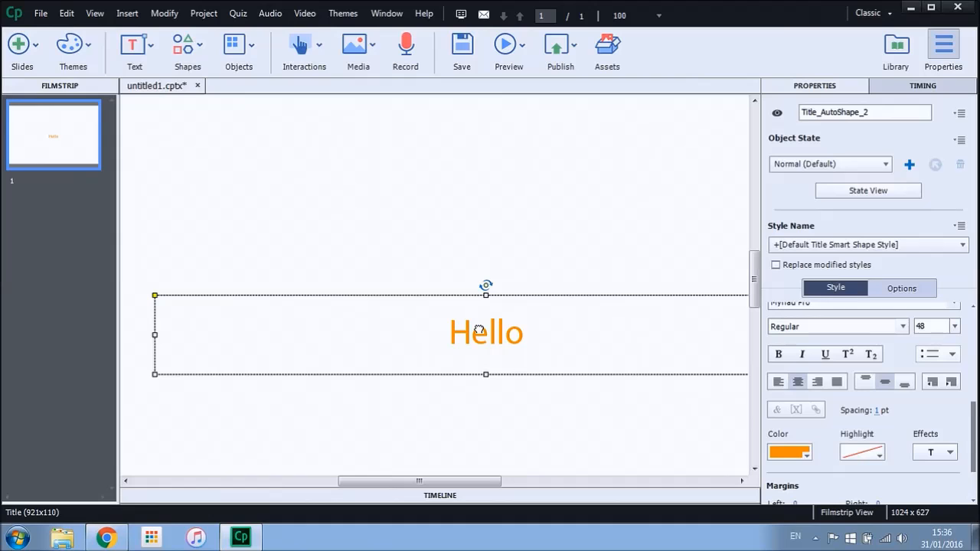
double_click(479, 330)
drag(457, 330, 575, 332)
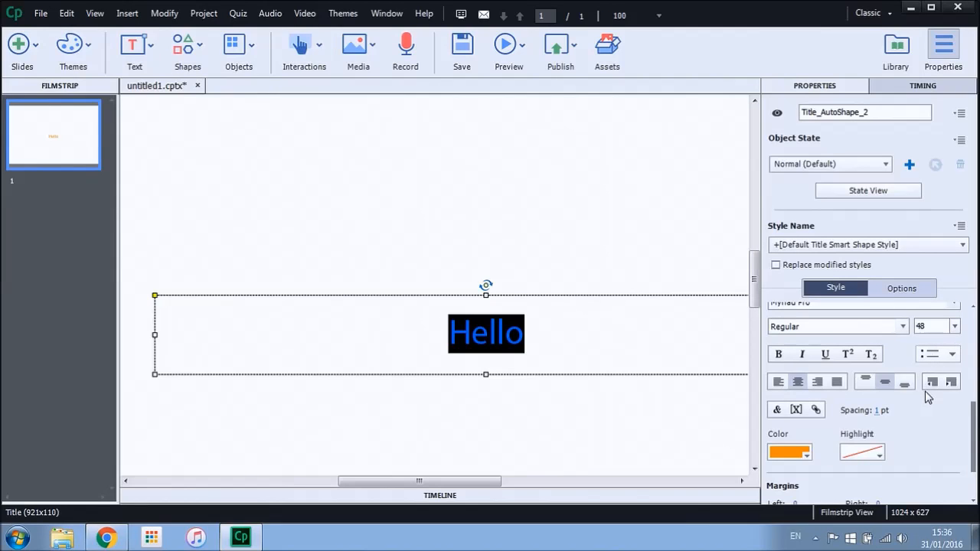
drag(974, 427, 973, 341)
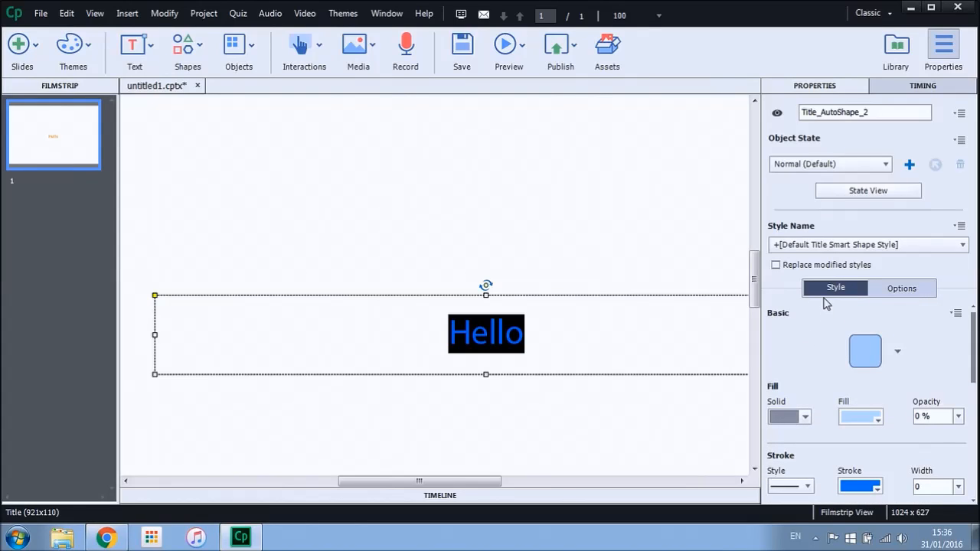
click(900, 289)
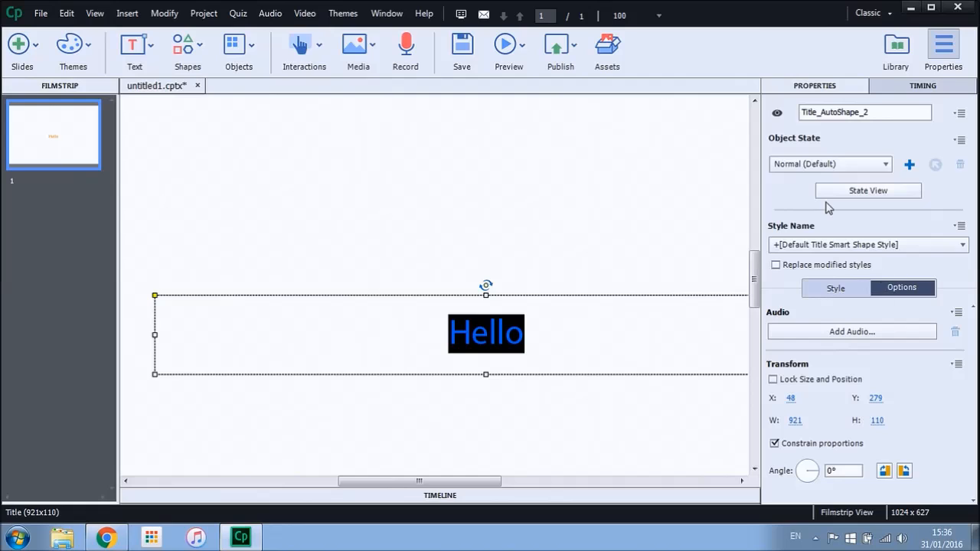
click(933, 88)
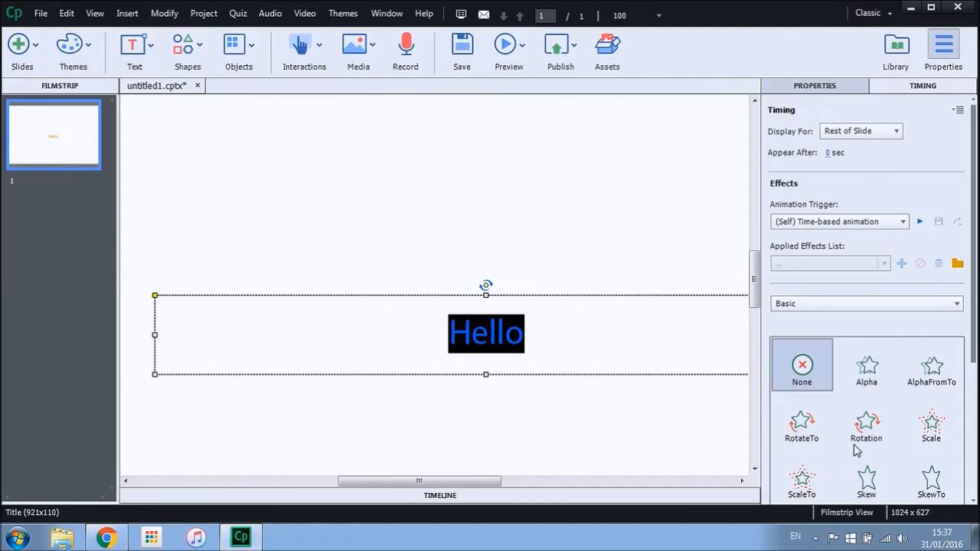
click(888, 420)
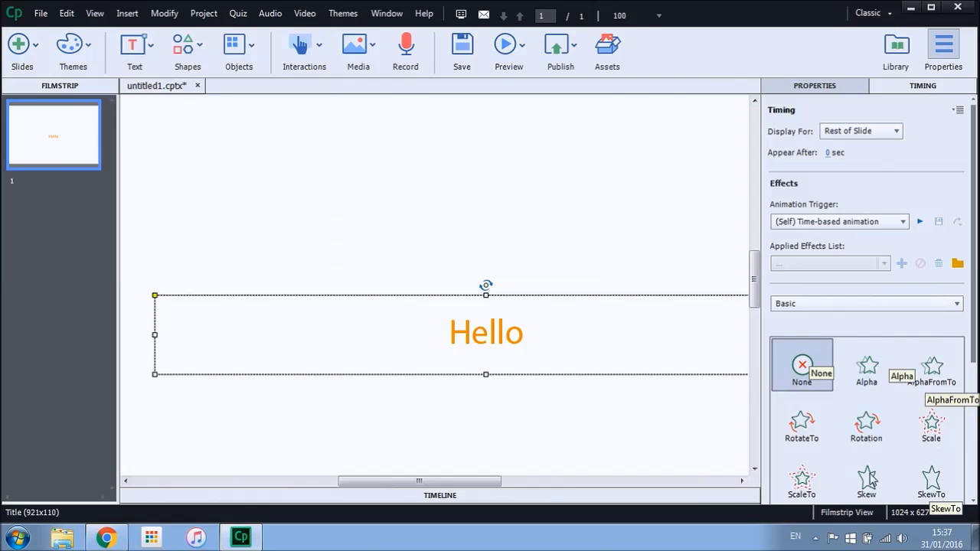
click(862, 369)
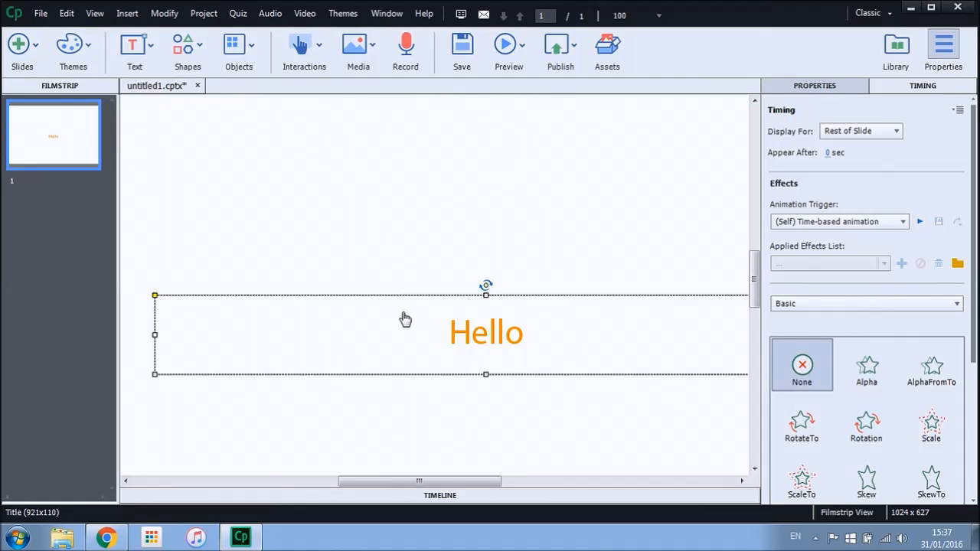
Show the timeline and extend the duration of slide 1 to 8 seconds
click(435, 498)
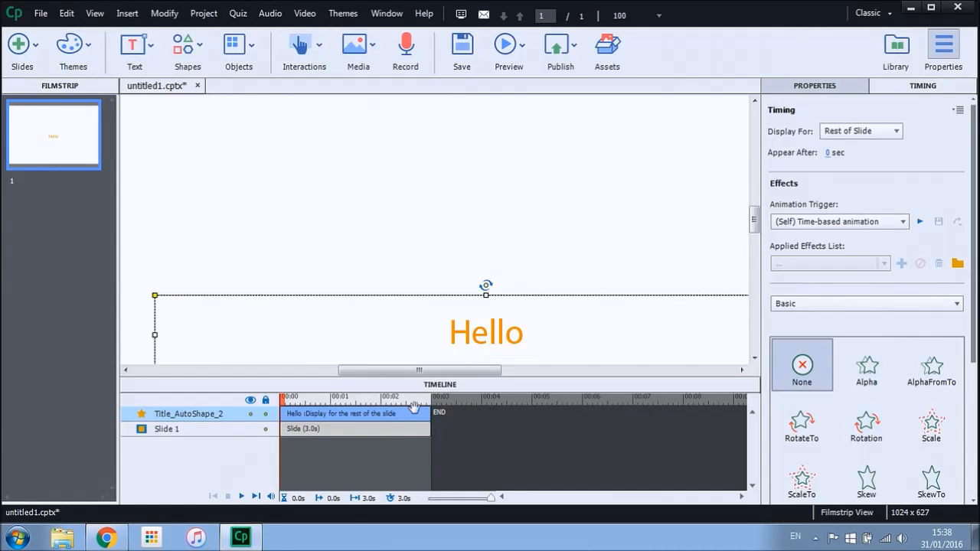
click(374, 427)
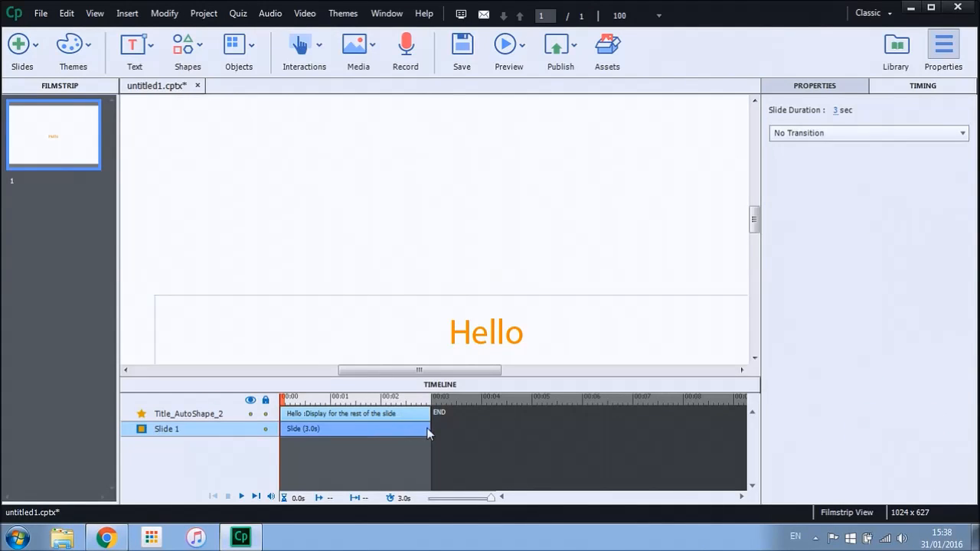
drag(429, 428, 682, 429)
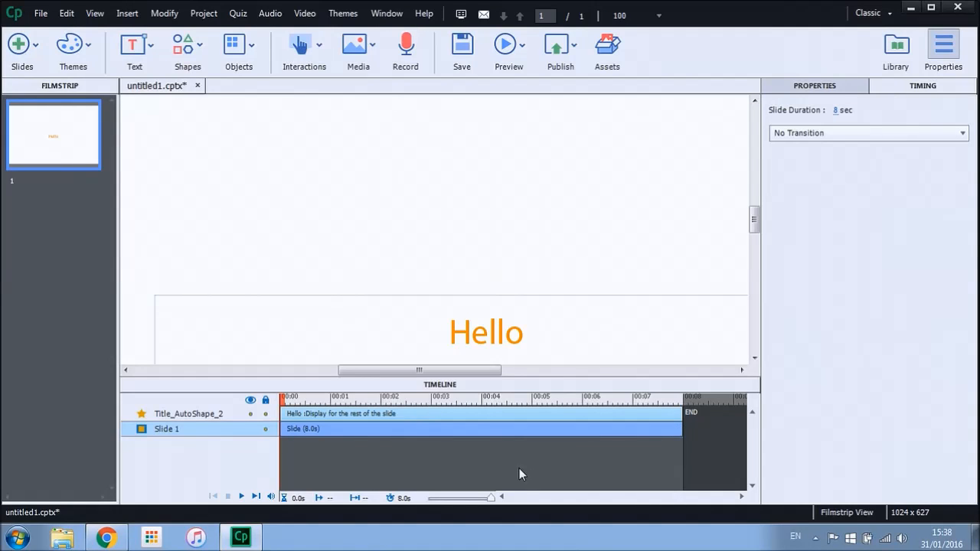
Shorten the "Hello" title's display time on the timeline to 4 seconds, starting at 0 seconds
click(476, 412)
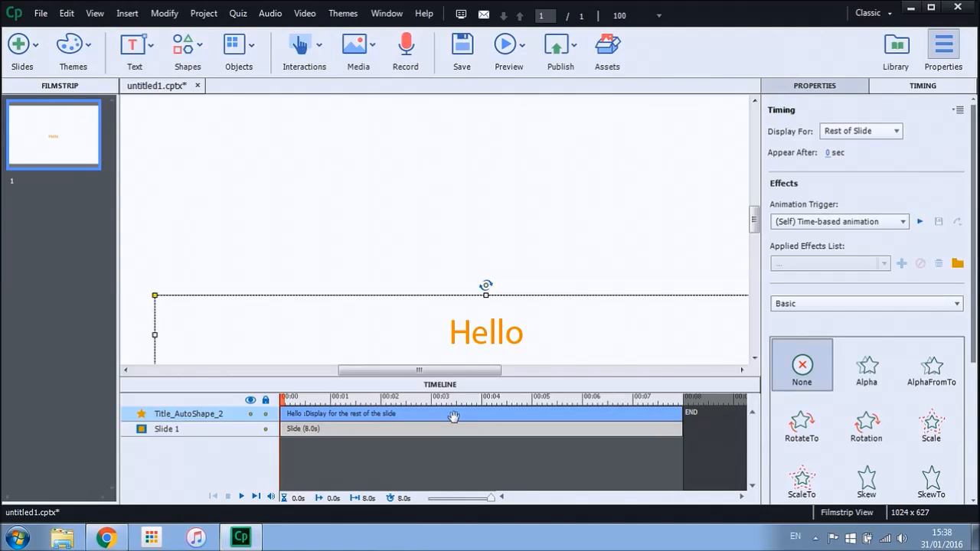
click(448, 430)
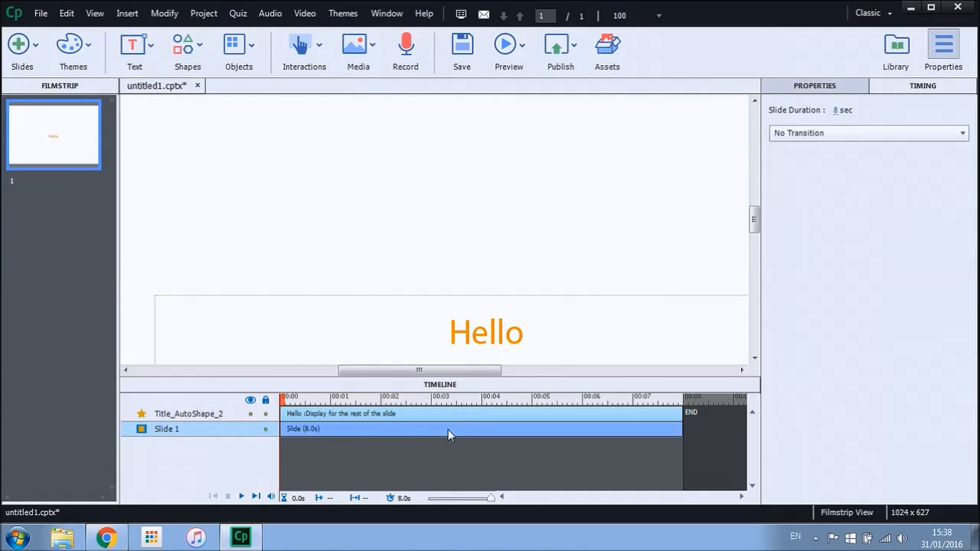
click(678, 414)
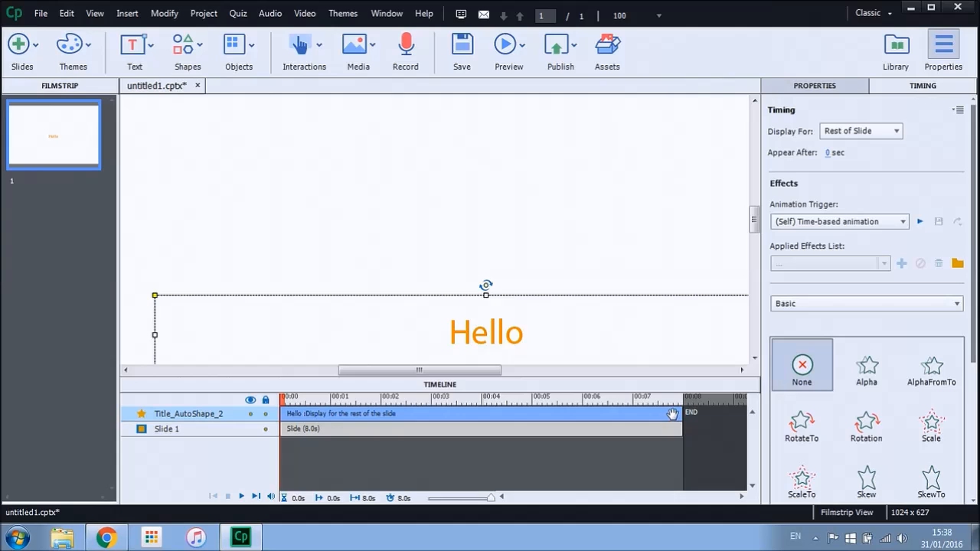
drag(677, 414, 477, 413)
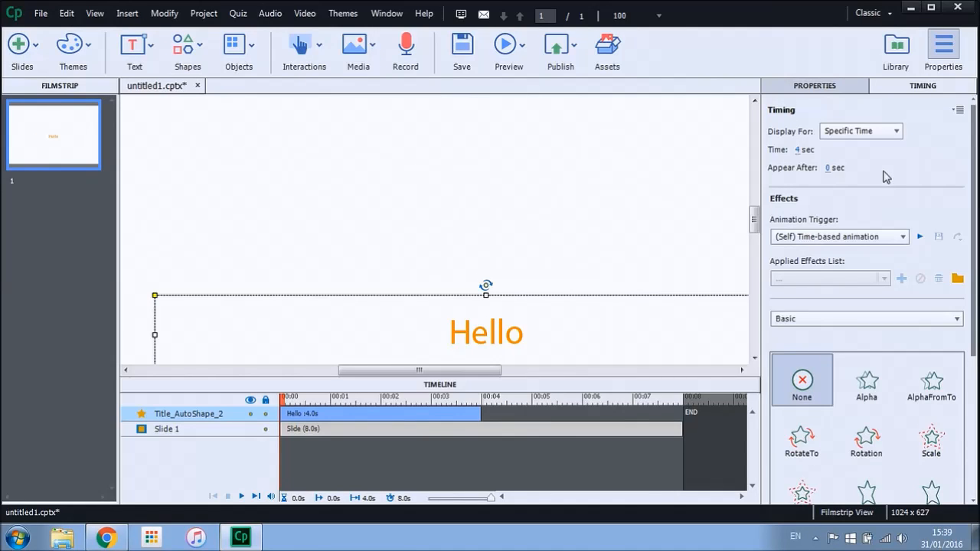
Examine the project library's contents and the media types available for insertion on the slide
click(895, 50)
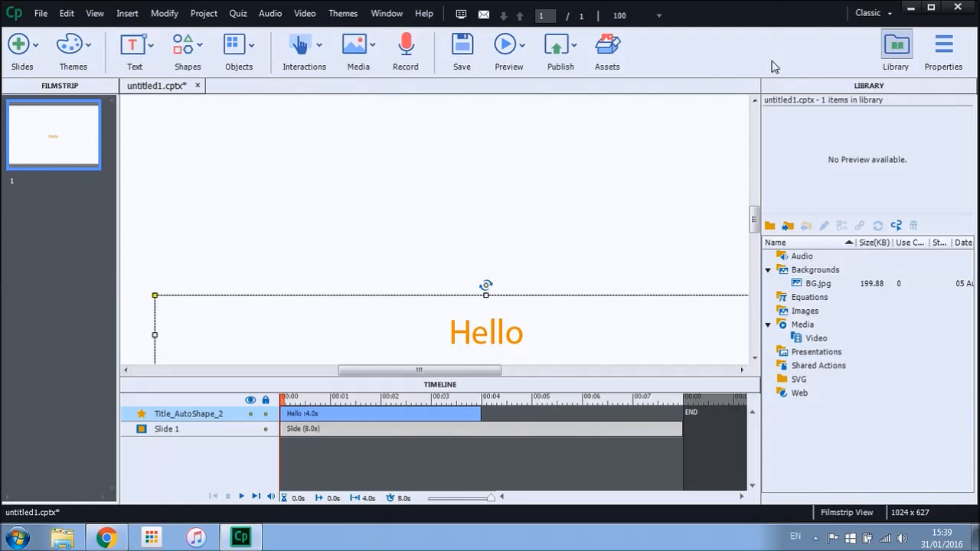
click(374, 49)
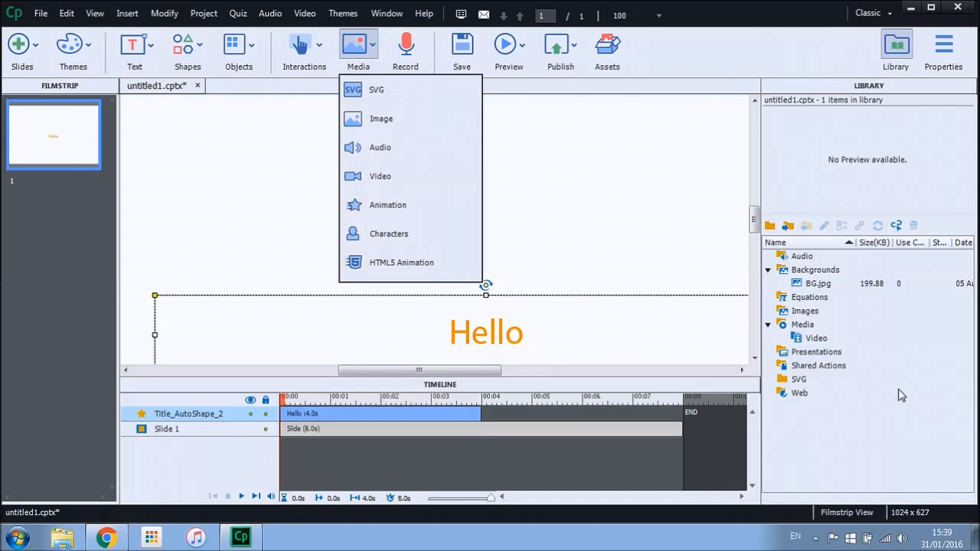
click(544, 189)
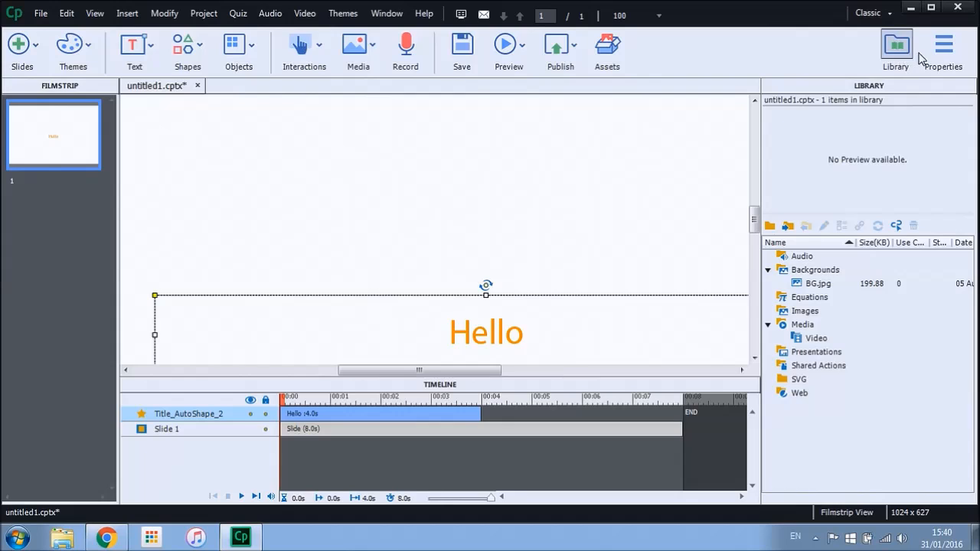
Return to the "Hello" title's properties and examine its style settings, including fill and stroke
click(941, 55)
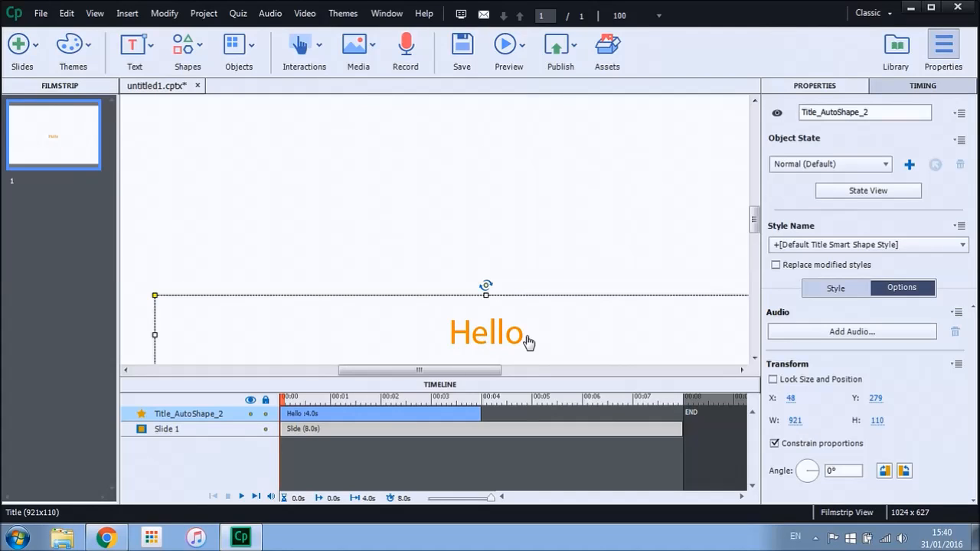
click(830, 292)
mouse_move(974, 327)
mouse_down()
mouse_move(976, 457)
mouse_move(968, 317)
mouse_up()
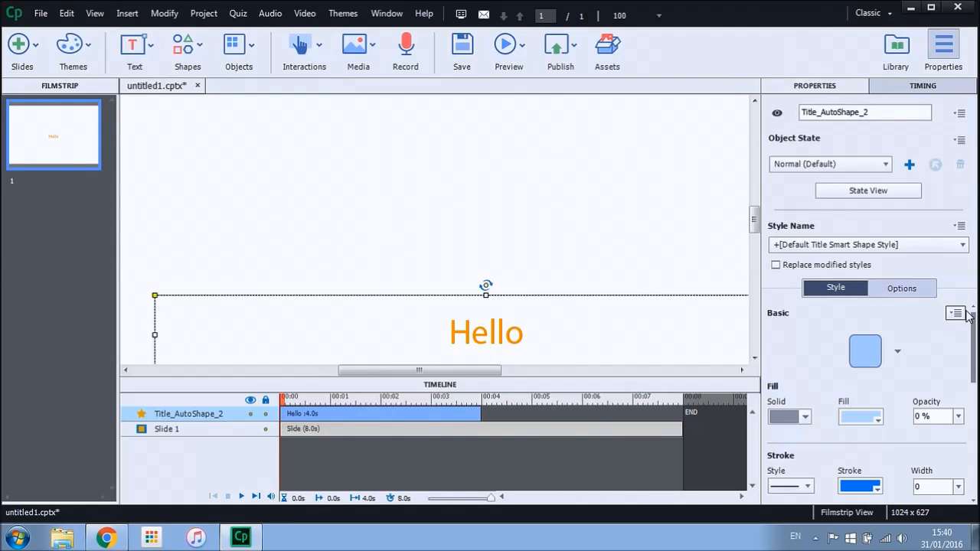